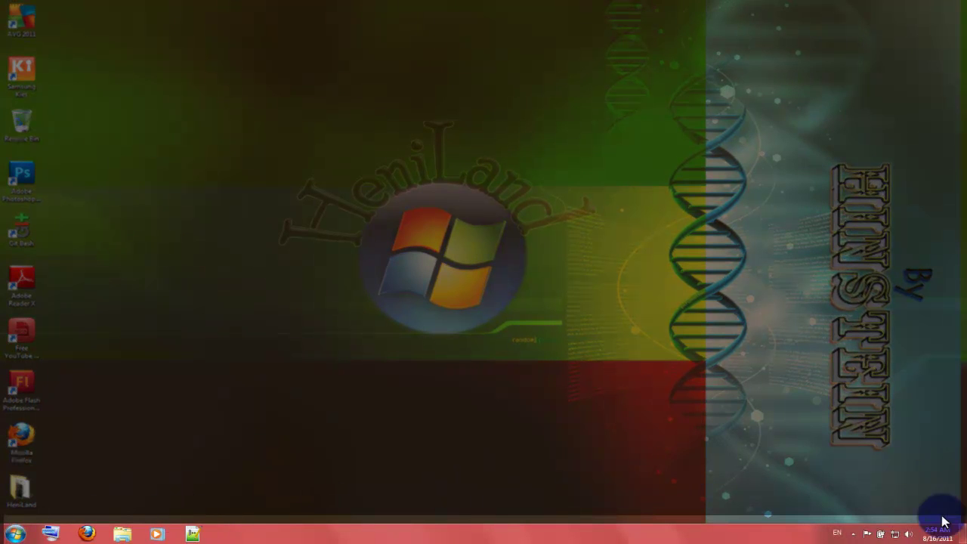
Unlock the taskbar, stretch it to about a quarter of the screen's height, and shrink it back to a single row.
right_click(406, 538)
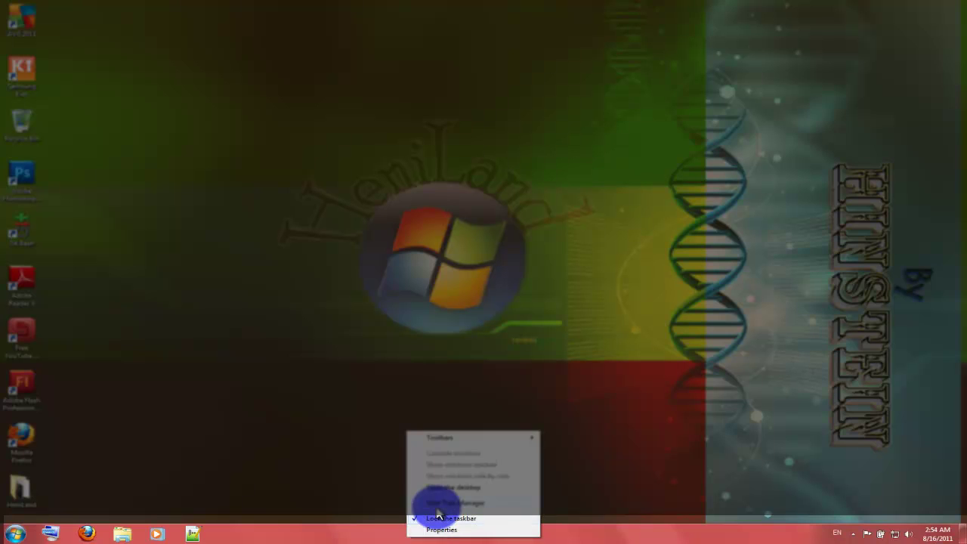
click(434, 508)
drag(553, 525, 571, 373)
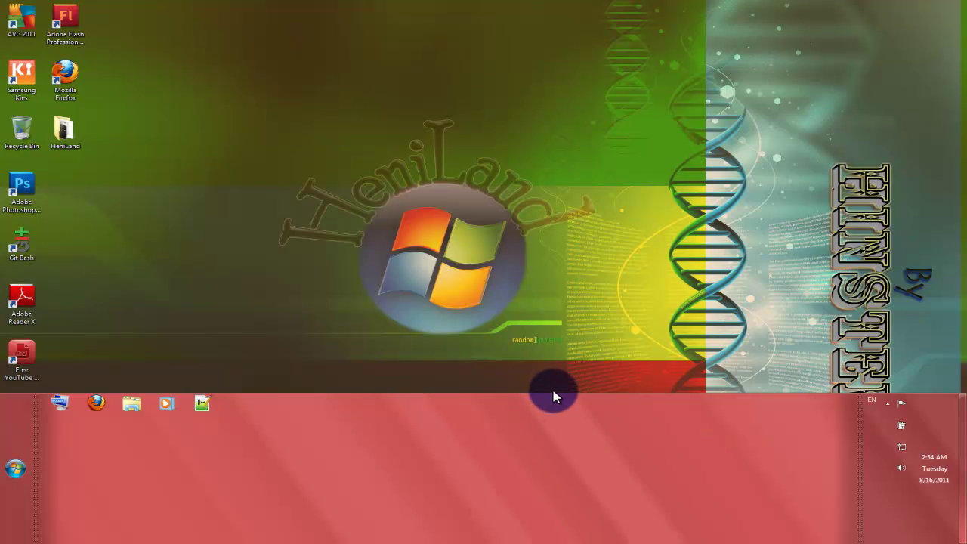
drag(555, 391, 543, 532)
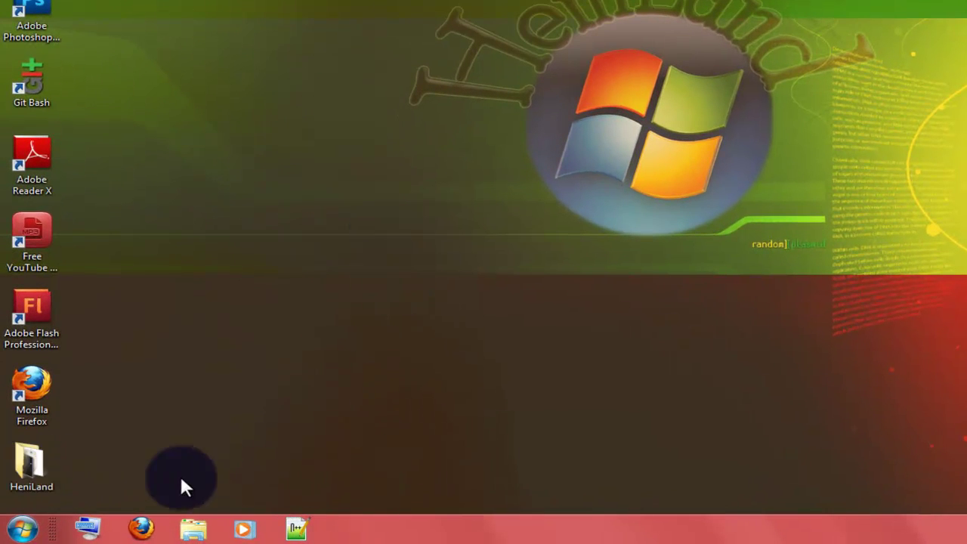
Launch Git Bash from the desktop, check its entry on the taskbar, and close its window.
double_click(25, 97)
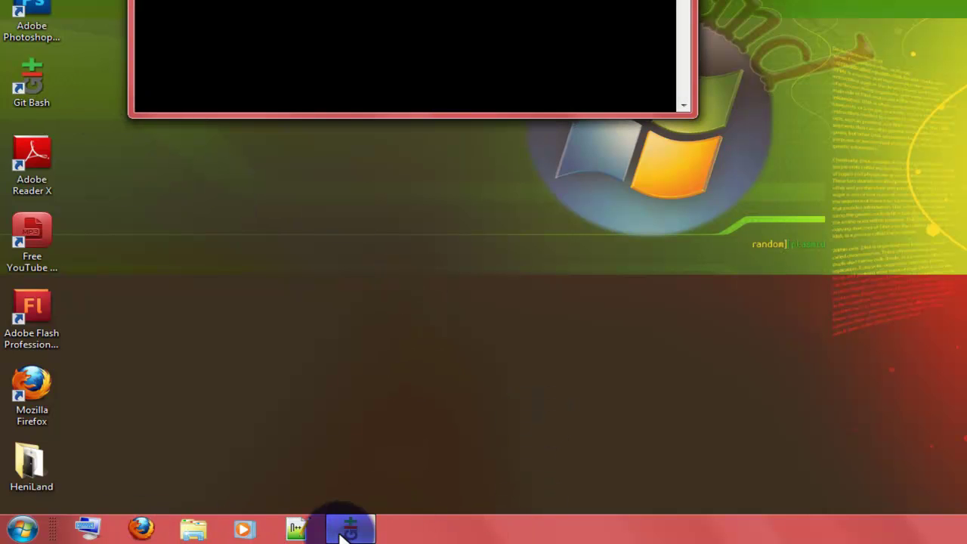
mouse_move(357, 536)
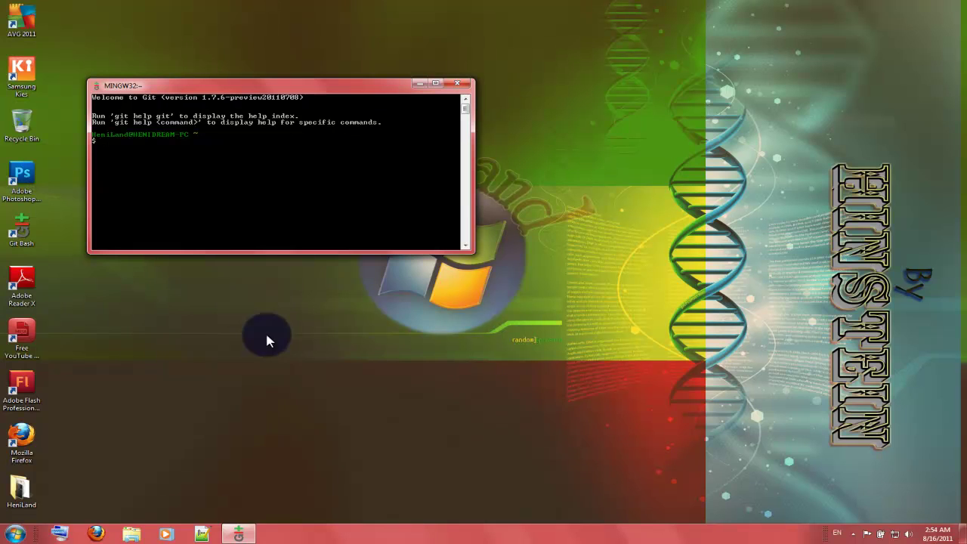
click(455, 85)
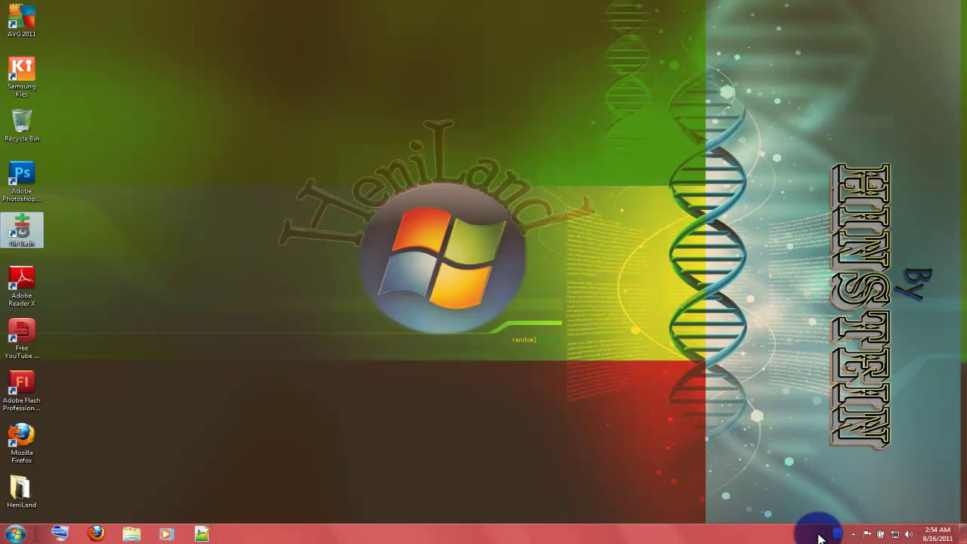
Look at the hidden notification icons and the contents of the Start menu, leaving both closed.
click(853, 534)
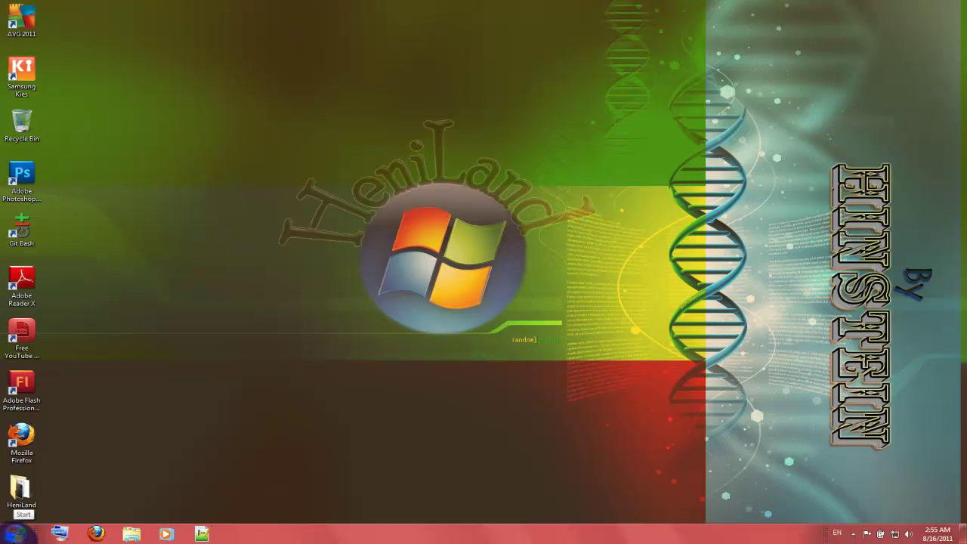
click(19, 534)
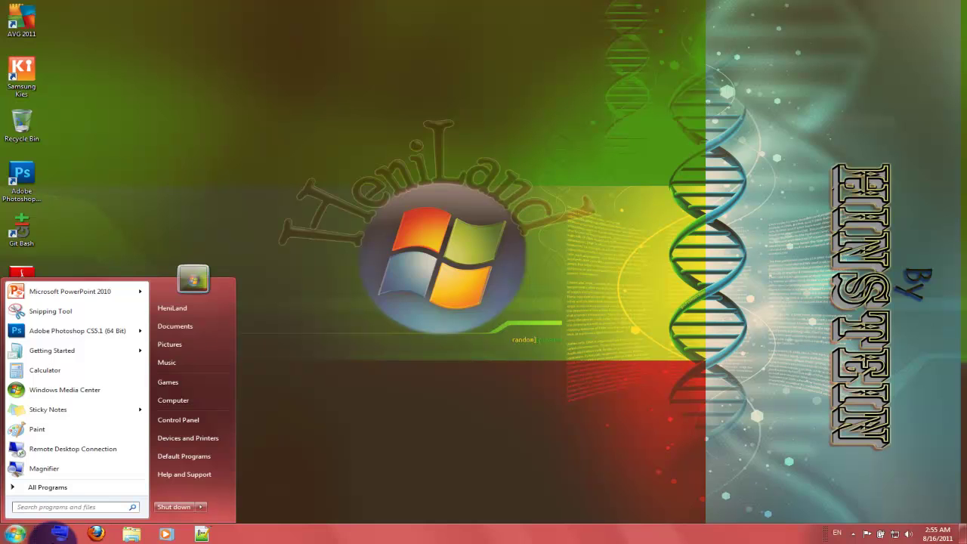
click(392, 394)
View the Computer_Mouse image from the HeniLand desktop folder, and close both the image and the folder.
double_click(22, 490)
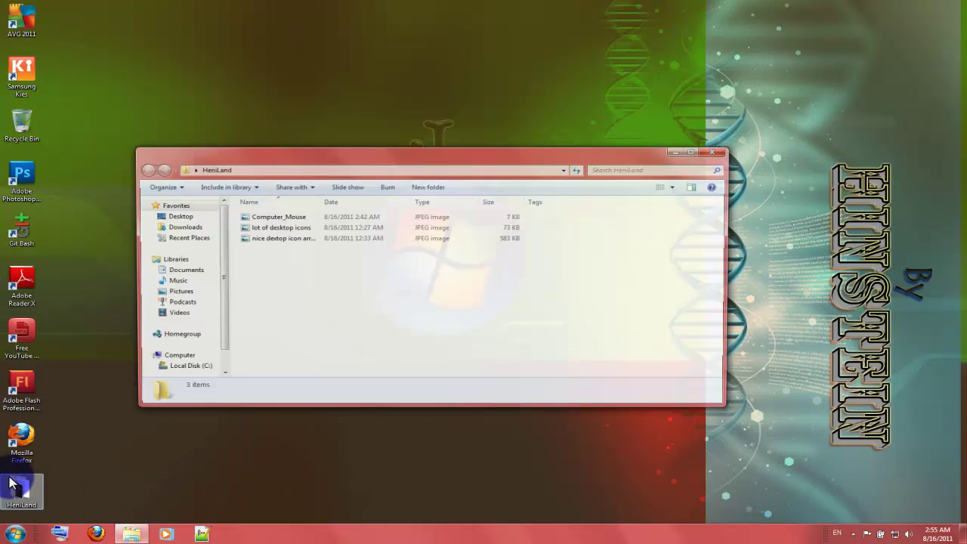
double_click(278, 218)
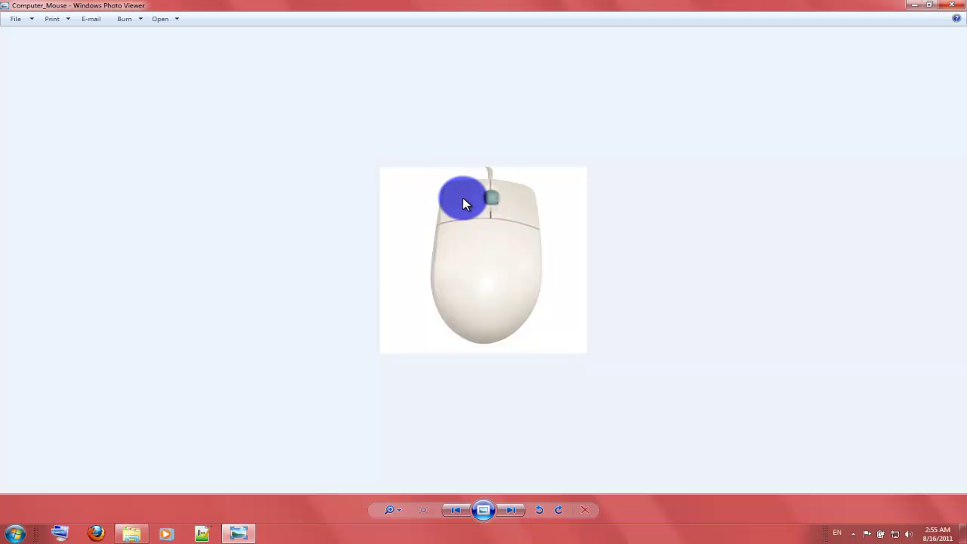
click(952, 4)
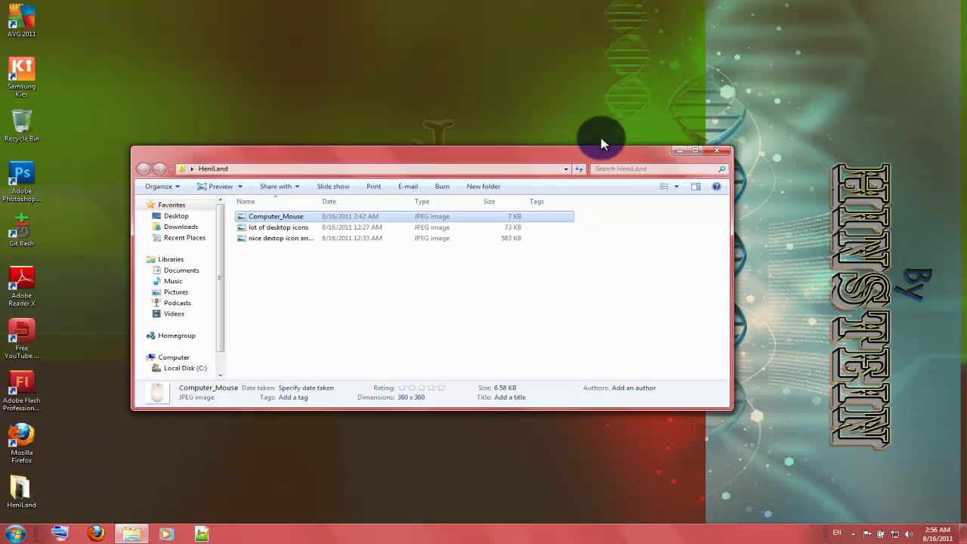
click(719, 151)
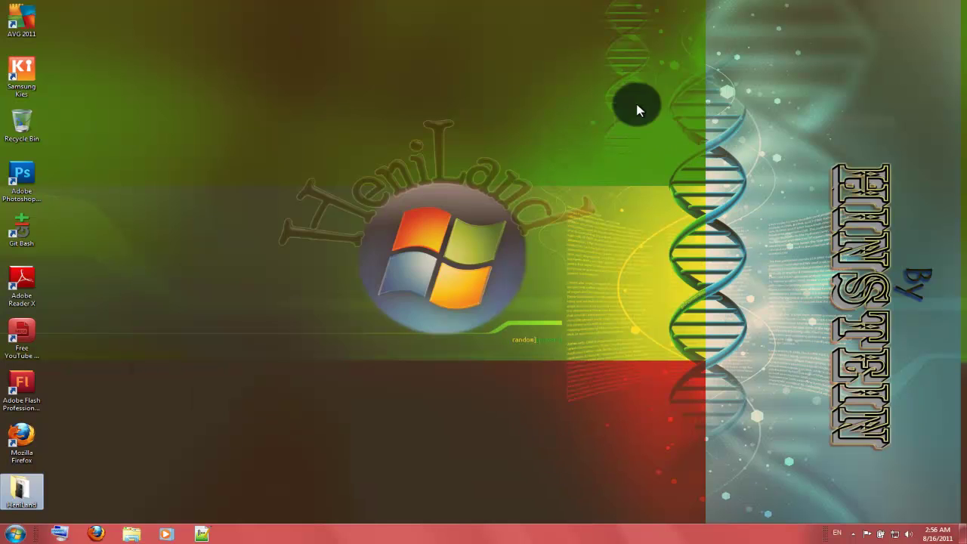
Refresh the desktop and look through the list of all installed programs.
right_click(304, 145)
click(375, 175)
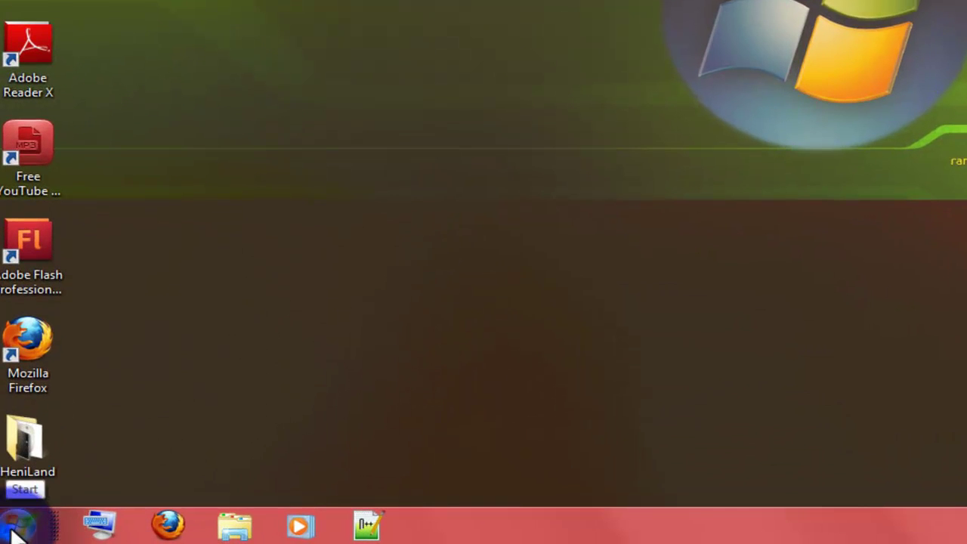
click(15, 528)
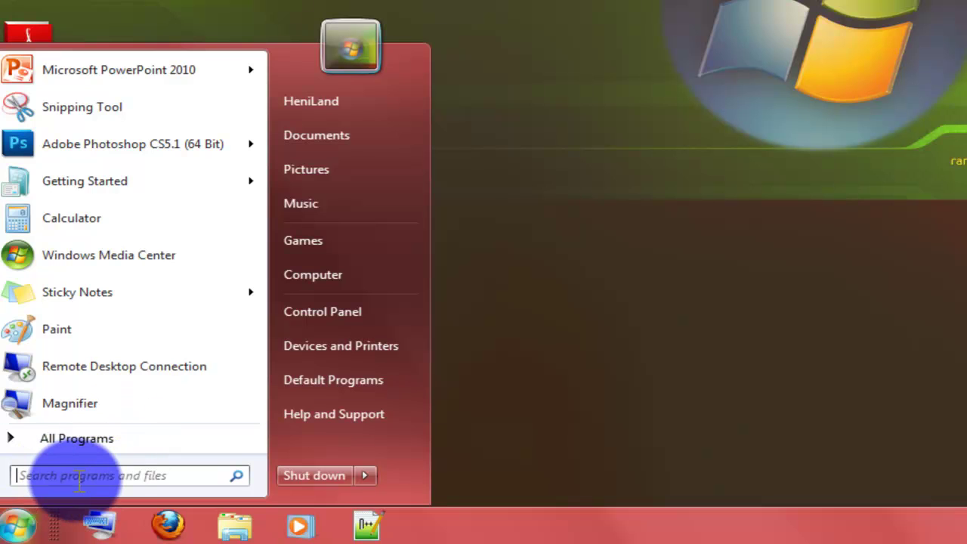
click(64, 443)
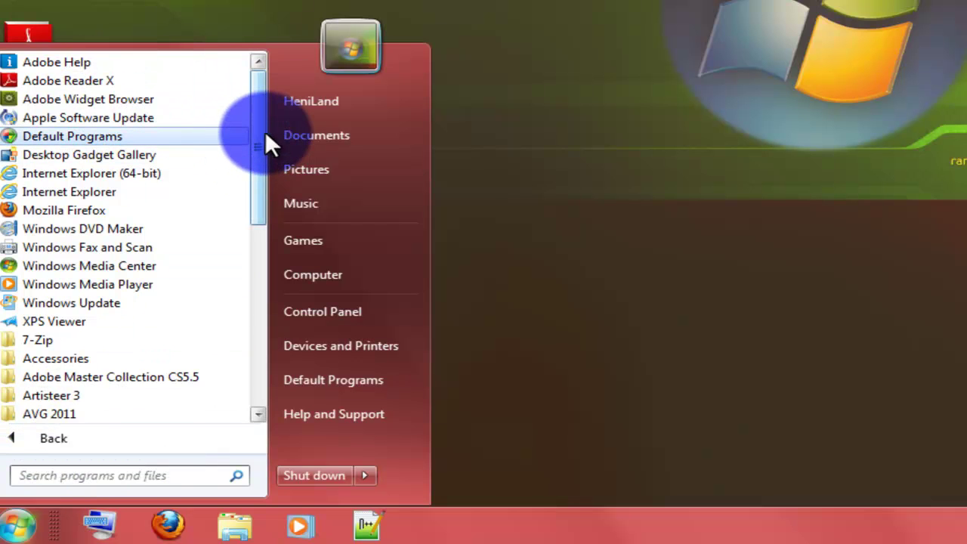
drag(257, 130, 309, 123)
click(566, 212)
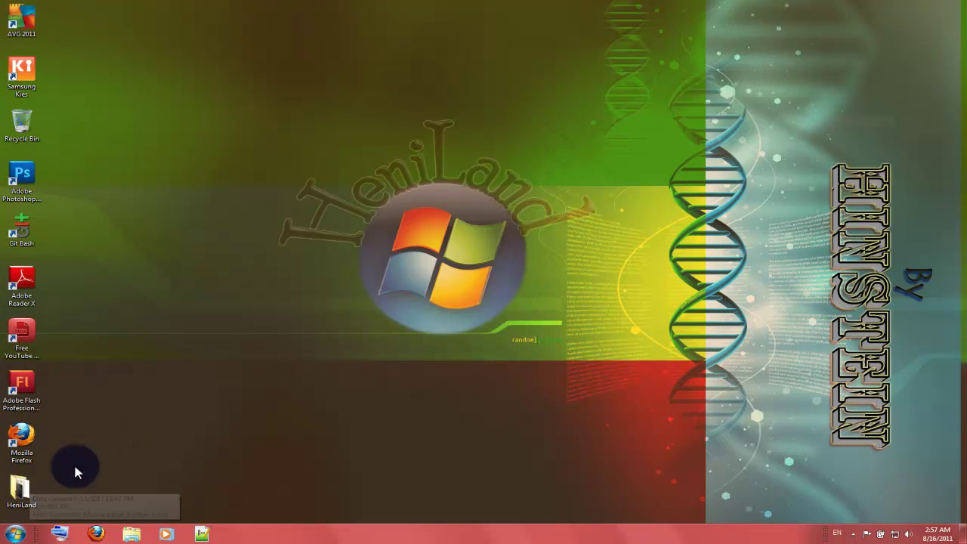
Open the HeniLand desktop folder three times using different methods, closing it each time, and refresh the desktop.
double_click(34, 489)
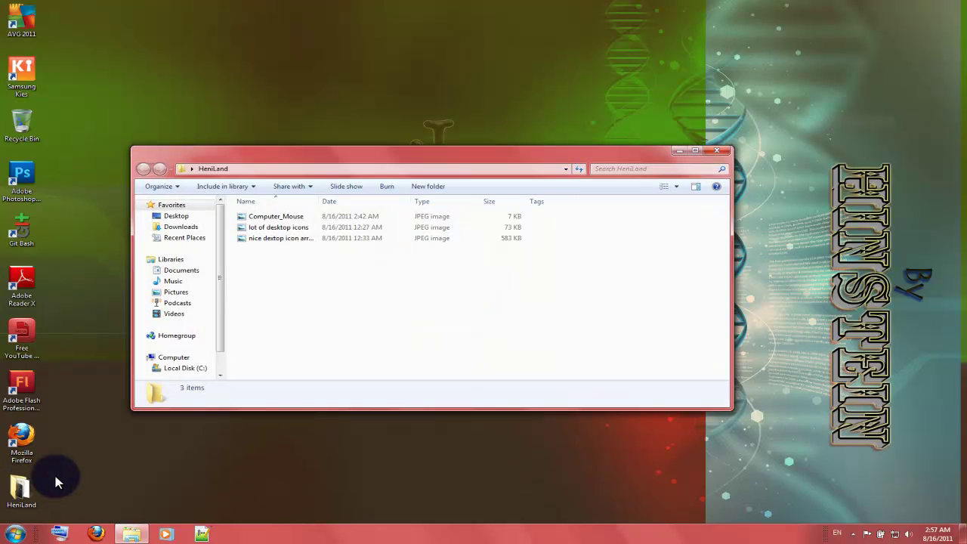
click(721, 152)
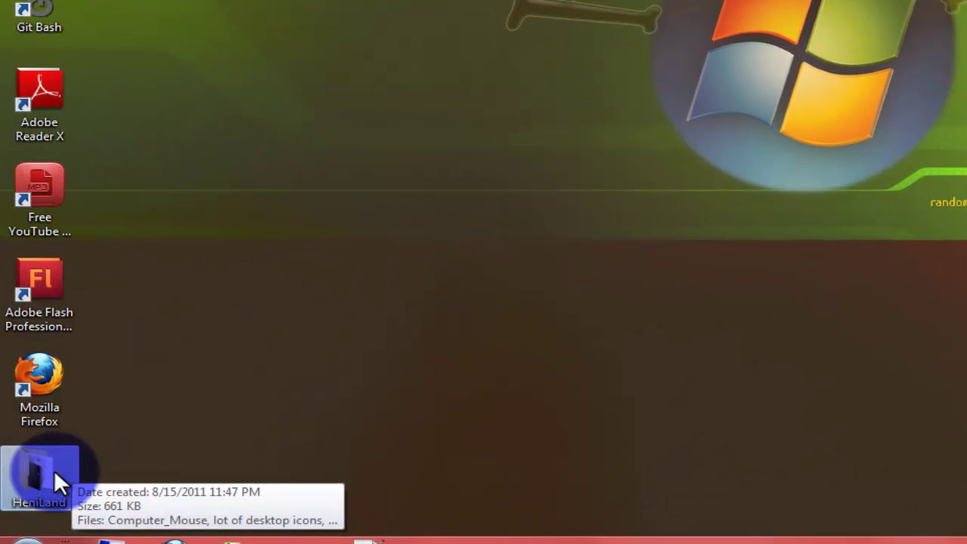
right_click(45, 477)
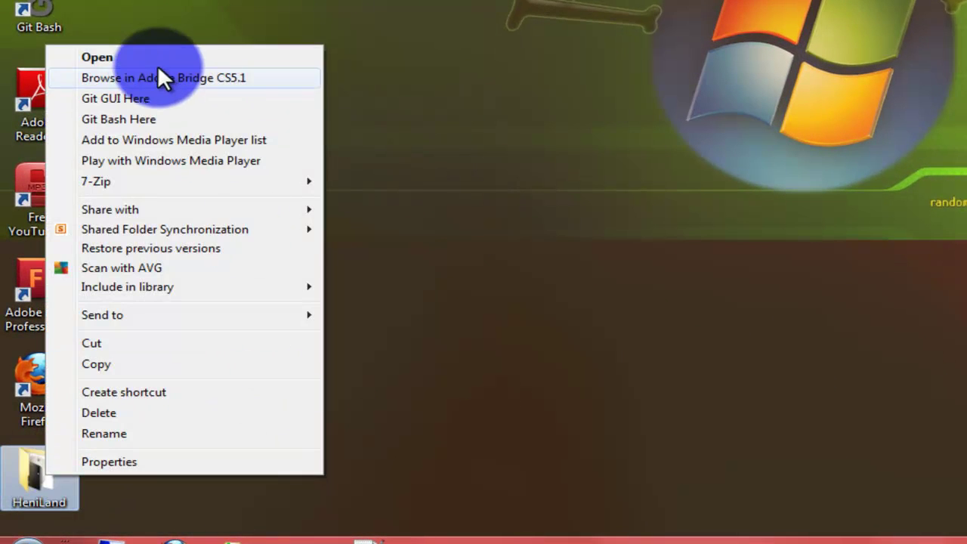
click(106, 57)
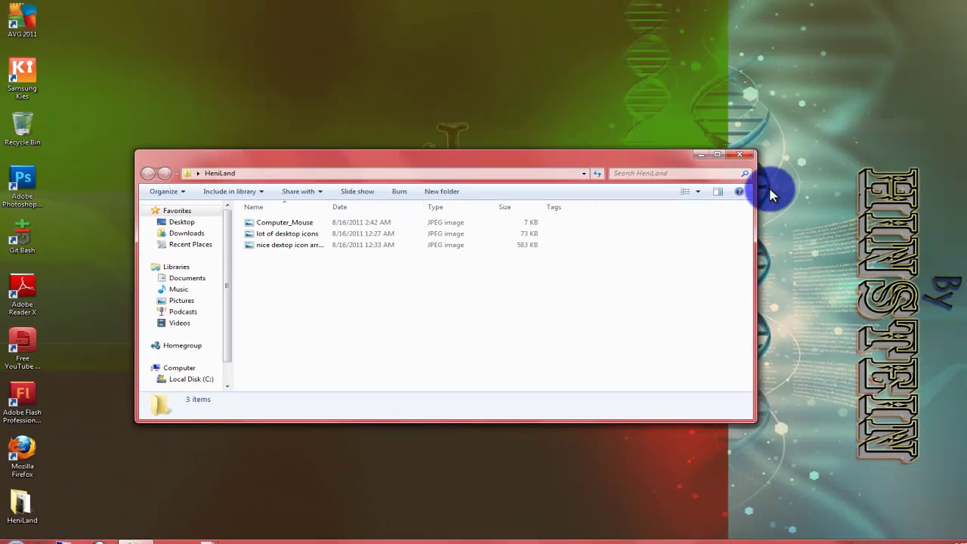
click(739, 159)
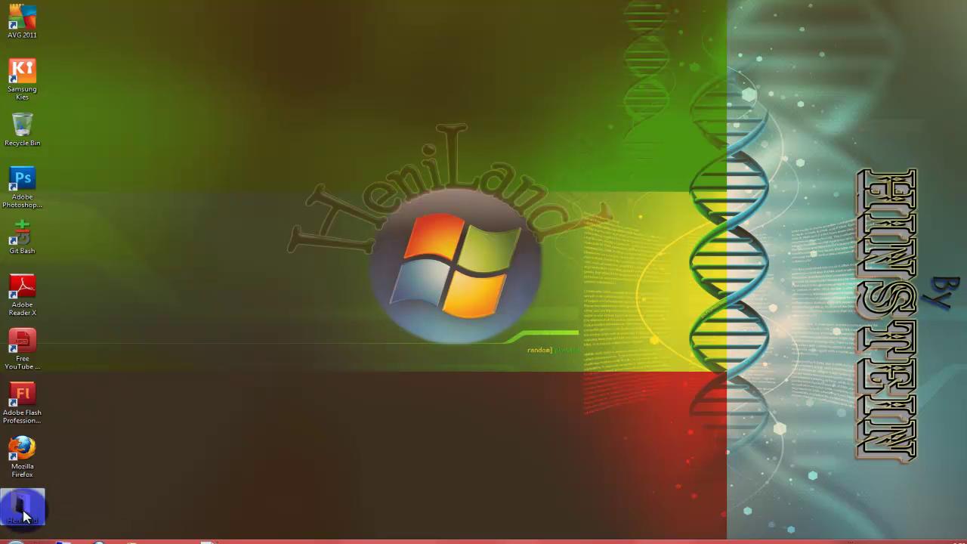
key(Return)
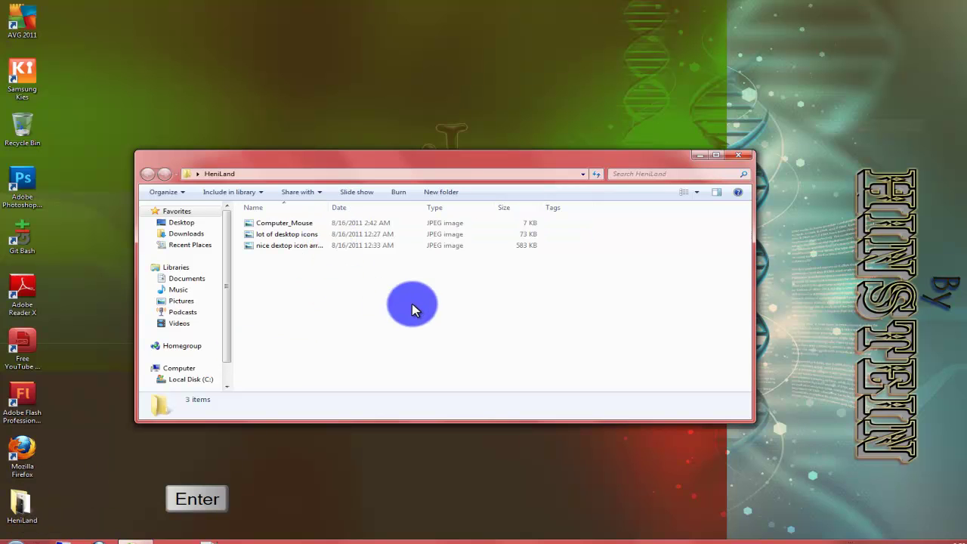
click(741, 156)
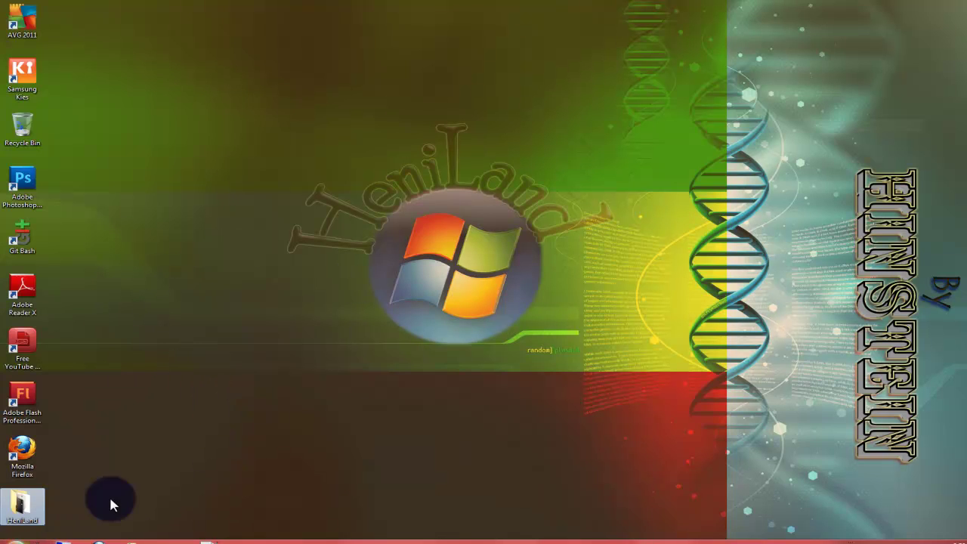
right_click(340, 158)
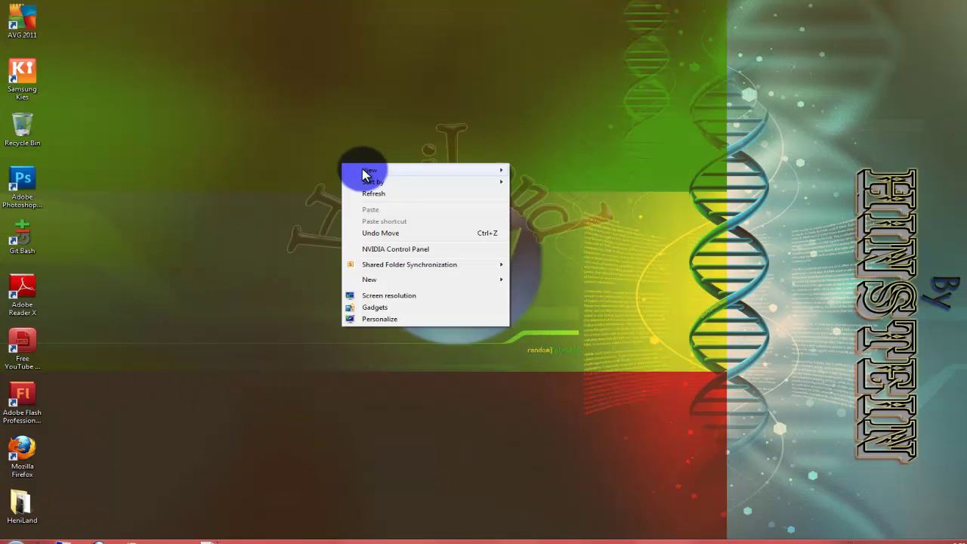
click(406, 198)
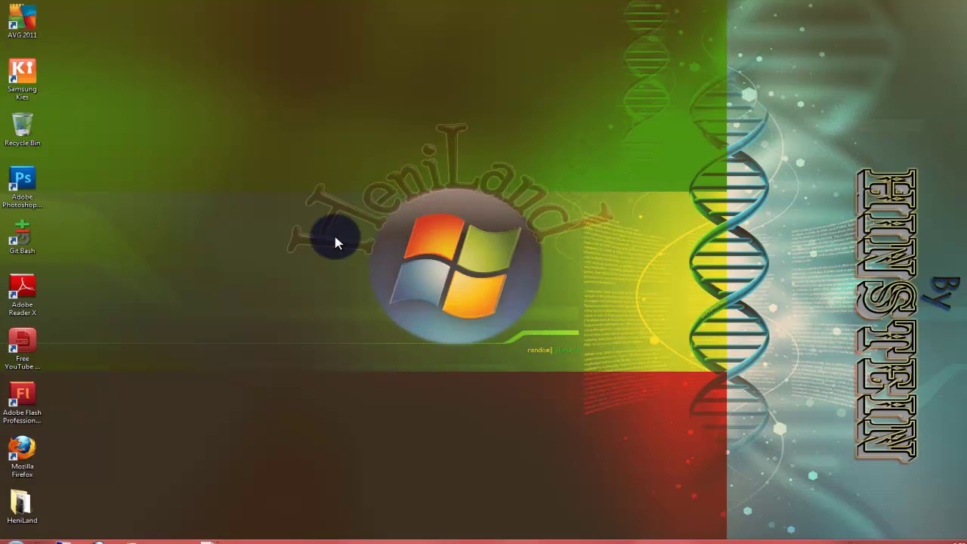
Bring up the Run dialog, place it near the middle of the desktop, and launch cmd from it.
key(super+r)
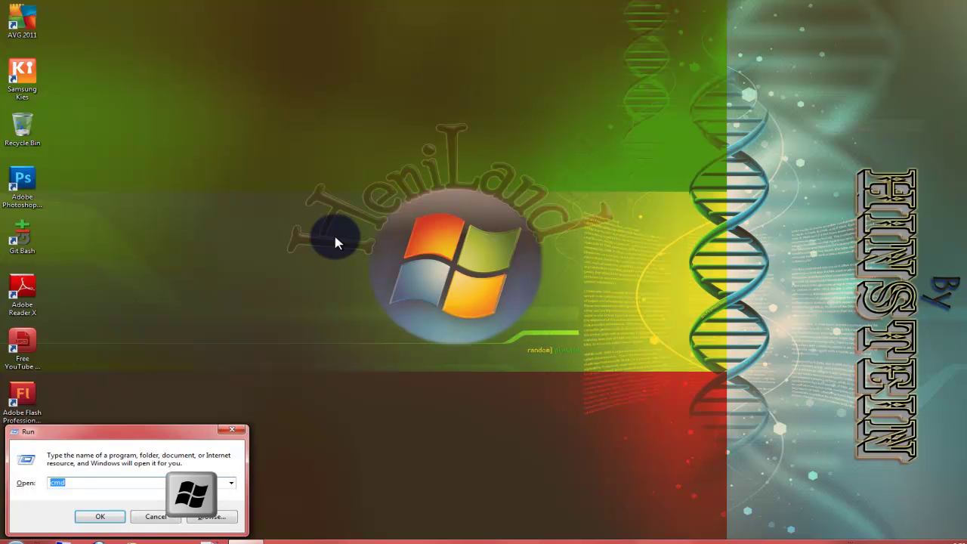
drag(110, 432, 388, 335)
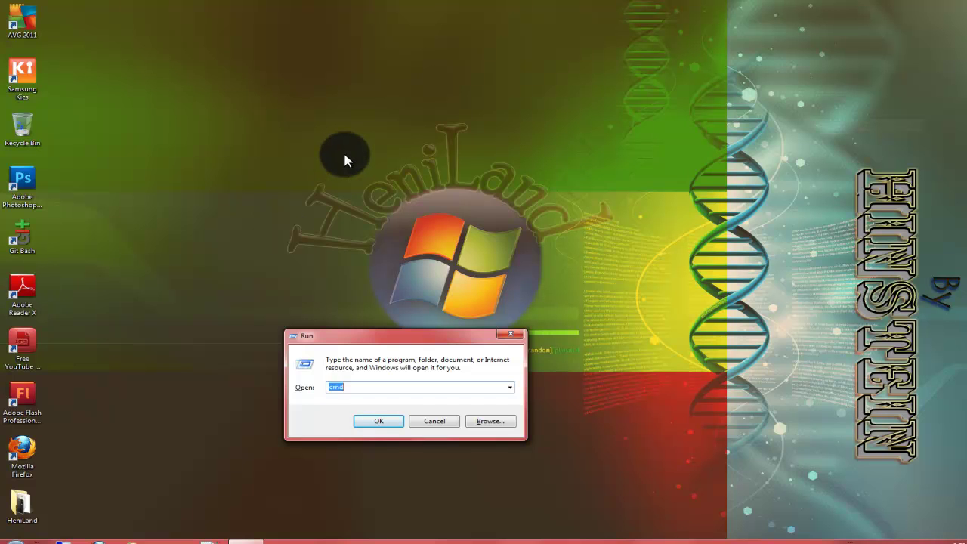
text(cmd)
key(Return)
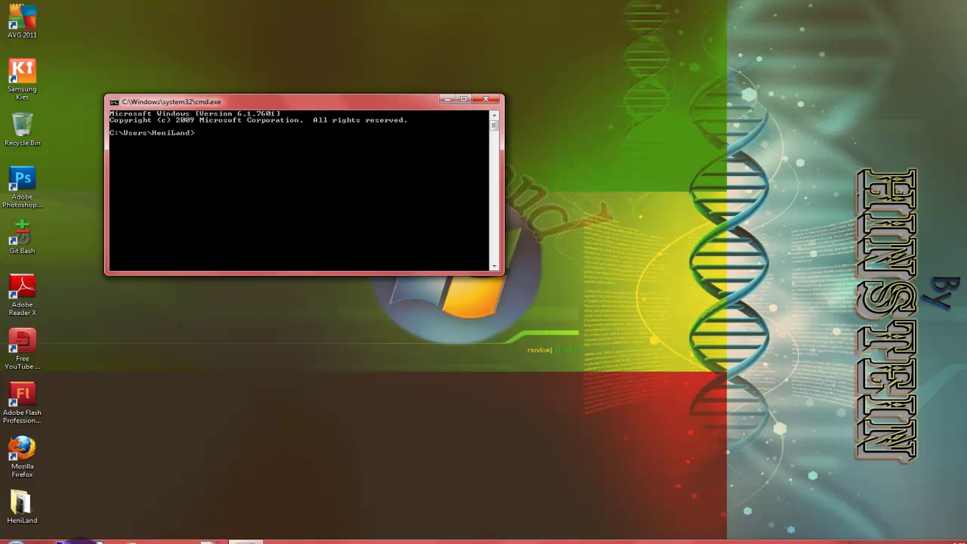
Search the installed programs for cmd and move the Command Prompt window closer to the centre of the desktop.
click(16, 542)
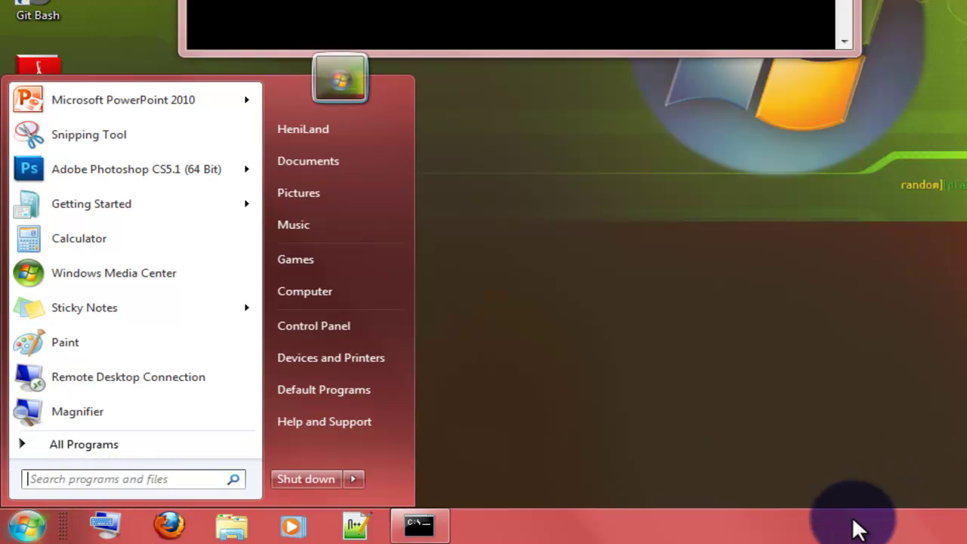
text(cmd)
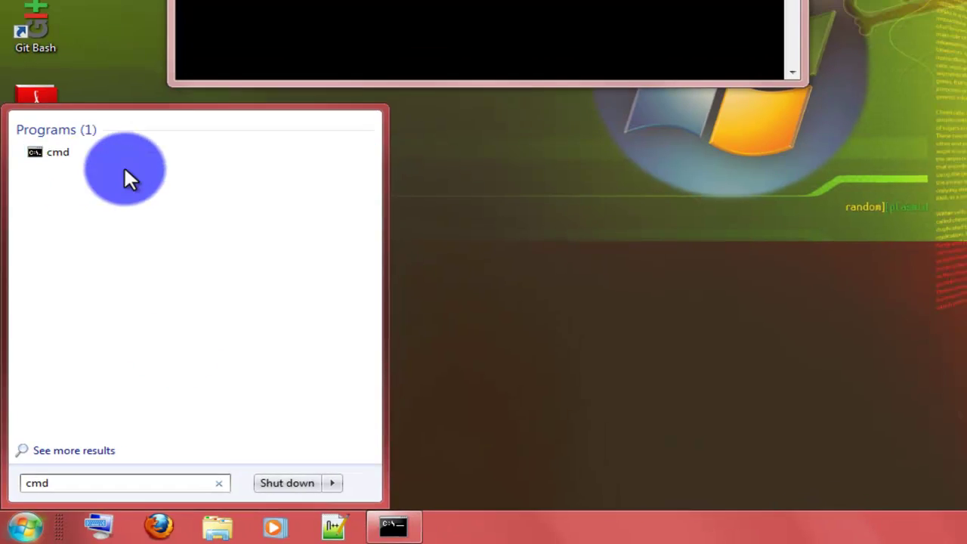
click(125, 167)
drag(367, 102, 481, 108)
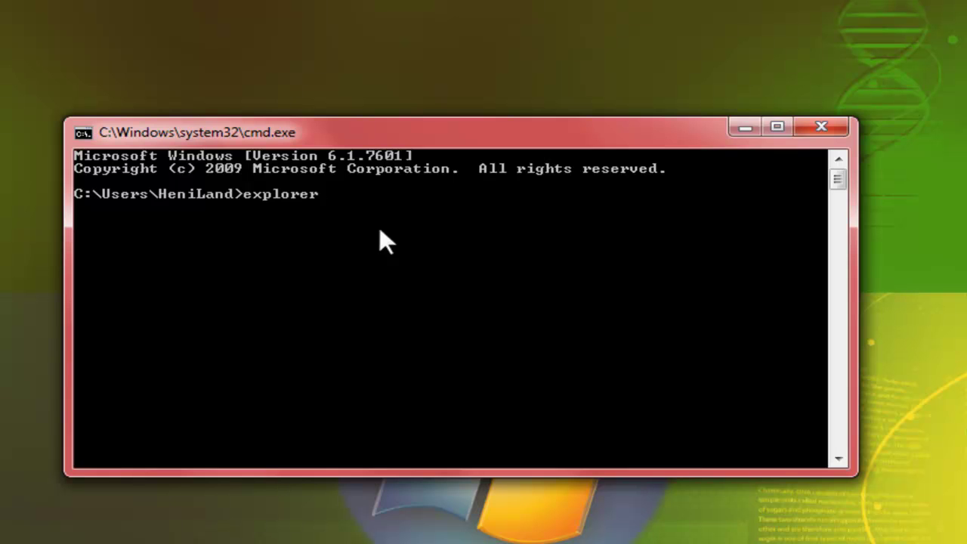
Open the HeniLand desktop folder from the command line by running explorer C:\users\heniland\desktop\heniland.
text(C:\users\)
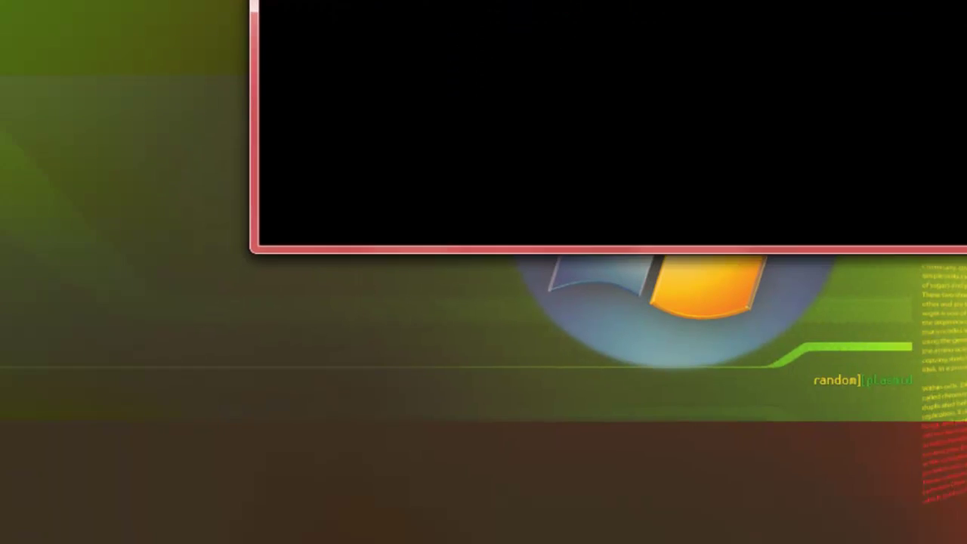
key(super)
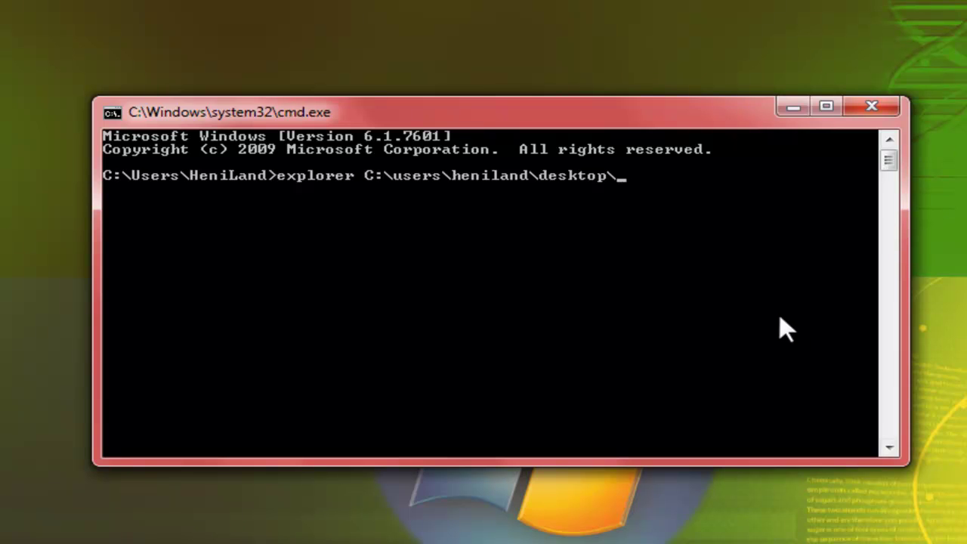
text(heno)
key(BackSpace)
text(iland)
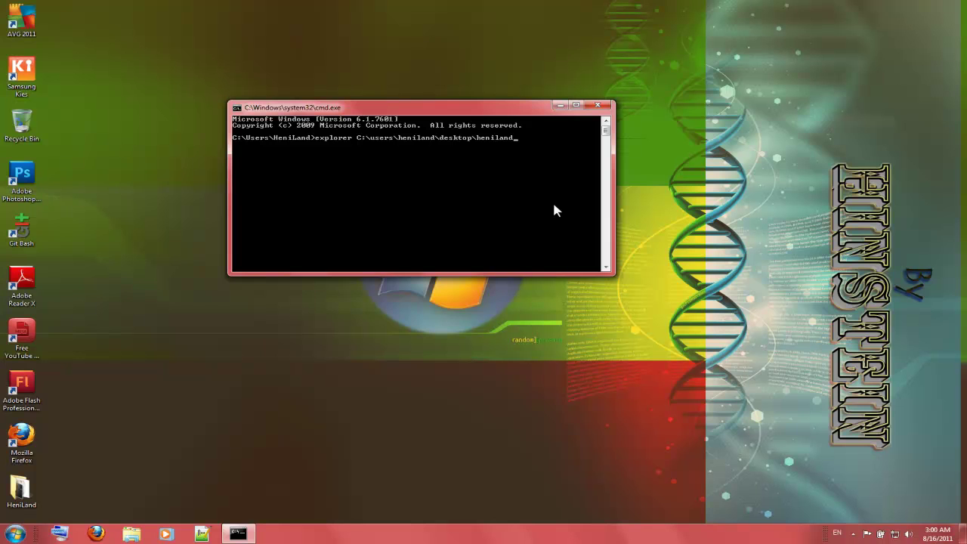
key(Return)
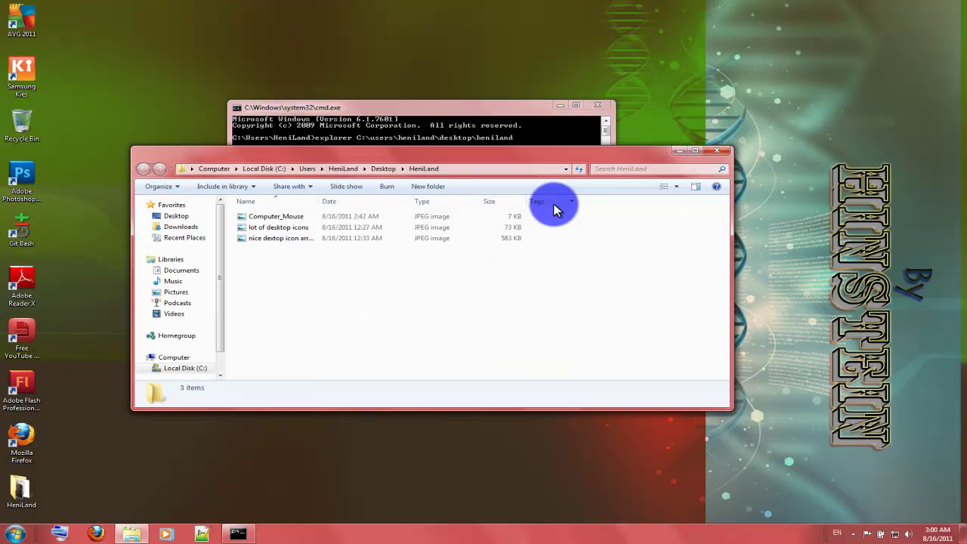
Open the HeniLand desktop folder in a second window, compare its full path with the first window's, and close both windows.
drag(493, 151, 445, 71)
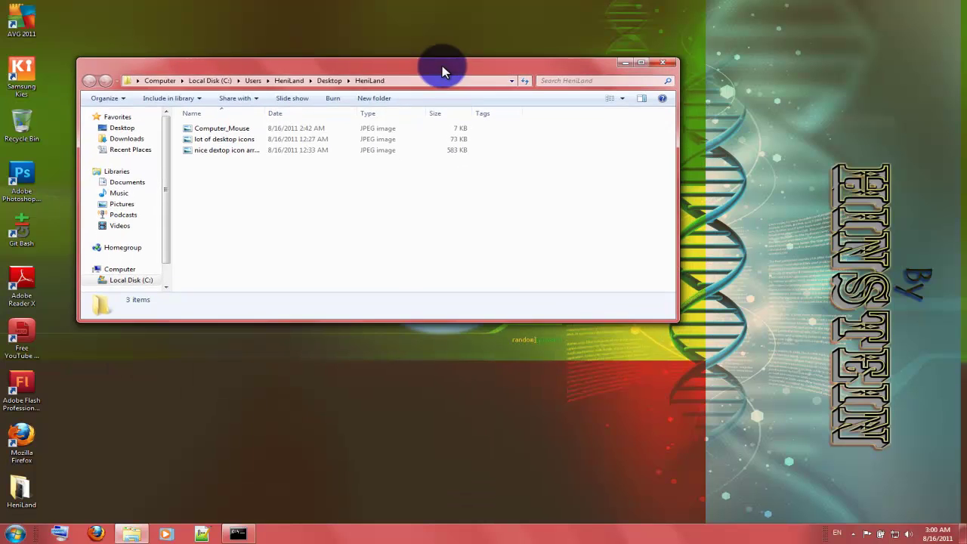
double_click(25, 493)
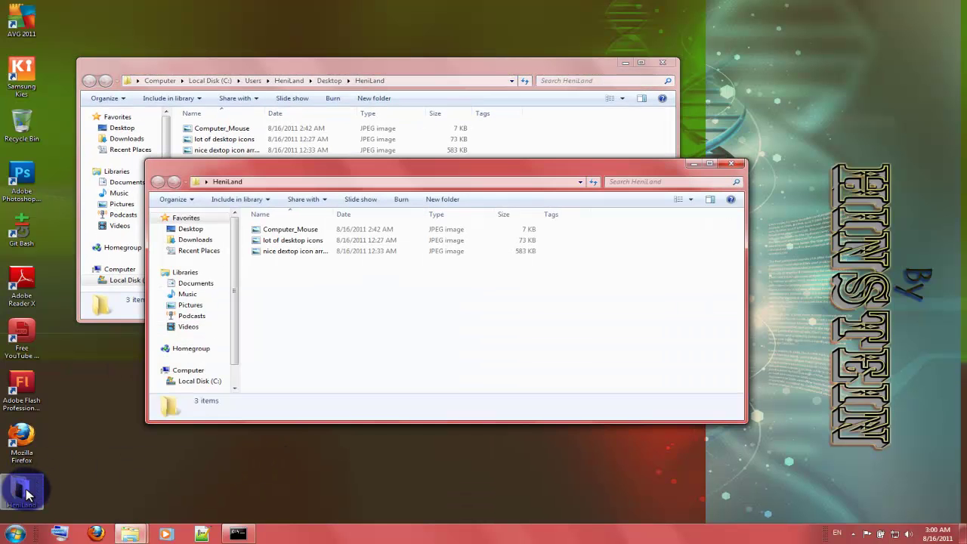
click(472, 183)
drag(480, 170, 455, 254)
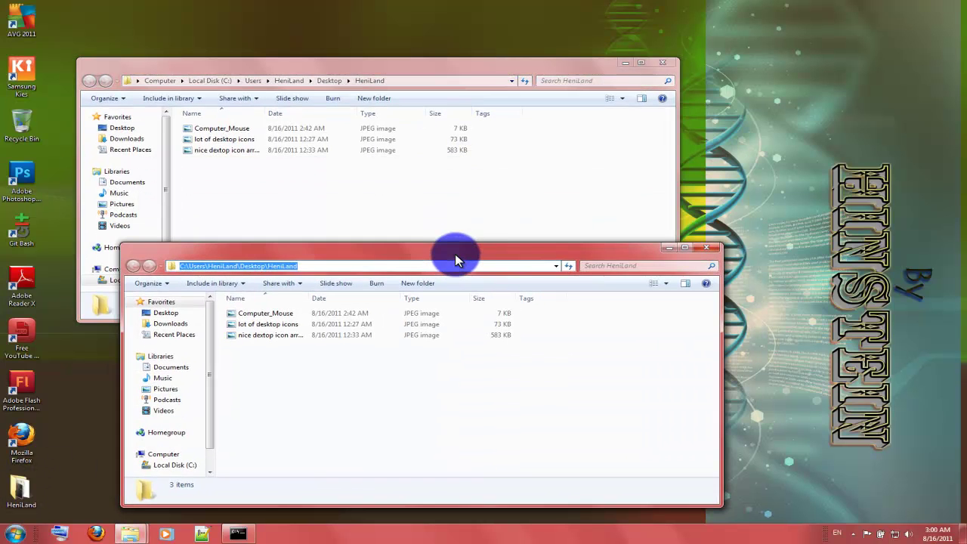
click(707, 248)
click(662, 61)
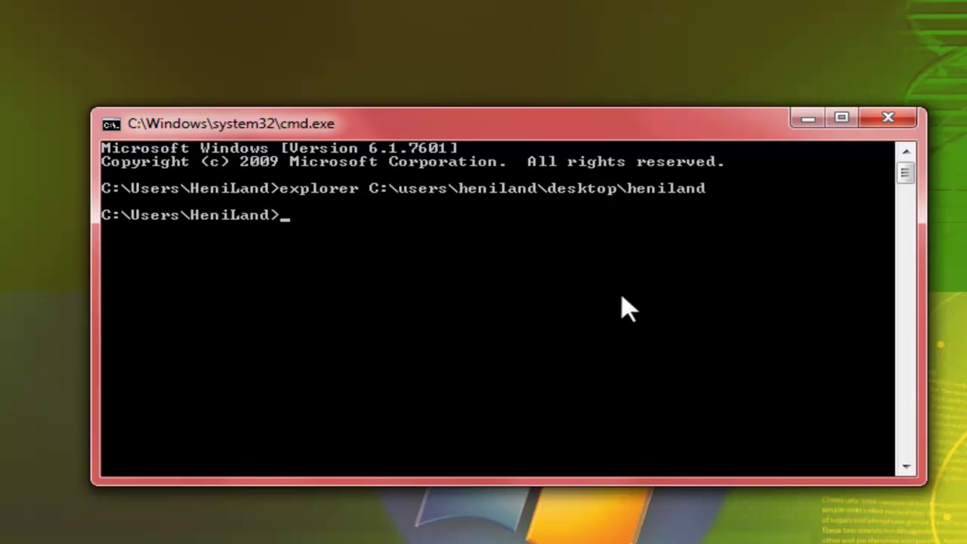
Run h as a command in the Command Prompt and clear the console output with cls.
text(h)
key(Return)
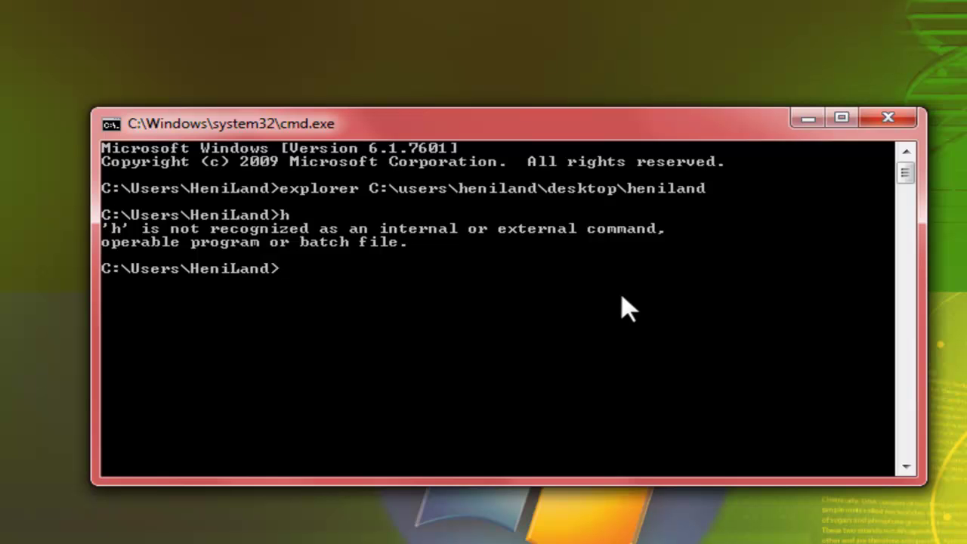
text(cls)
key(Return)
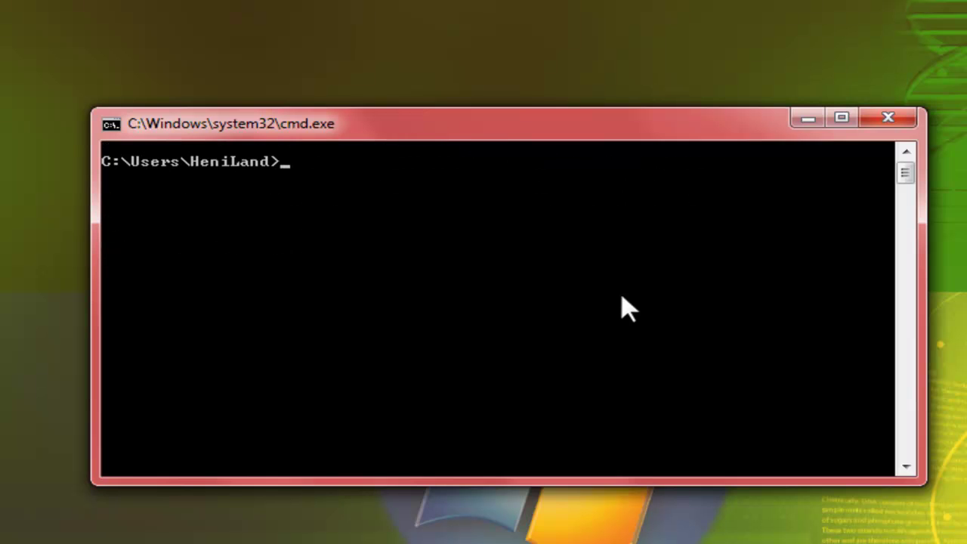
Close the Command Prompt session by running the exit command.
text(exit)
key(Return)
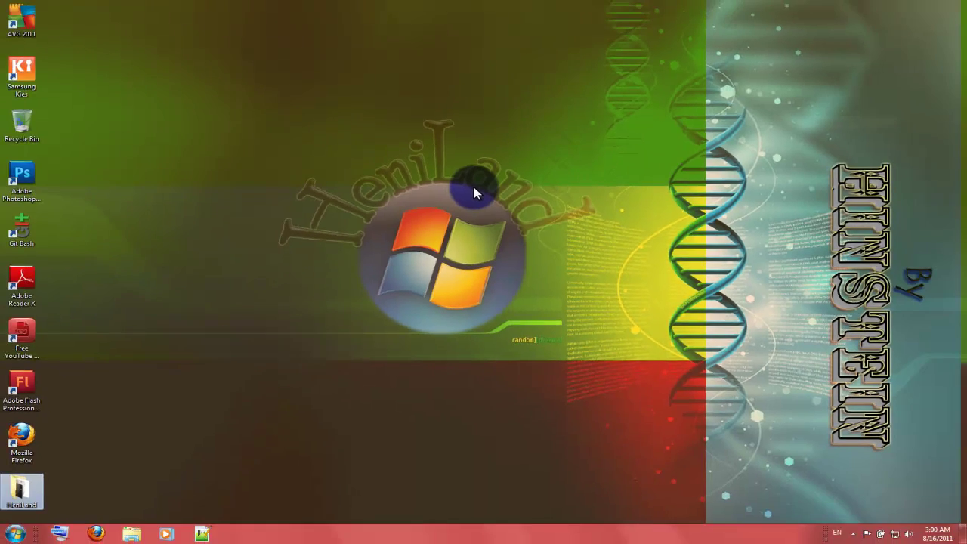